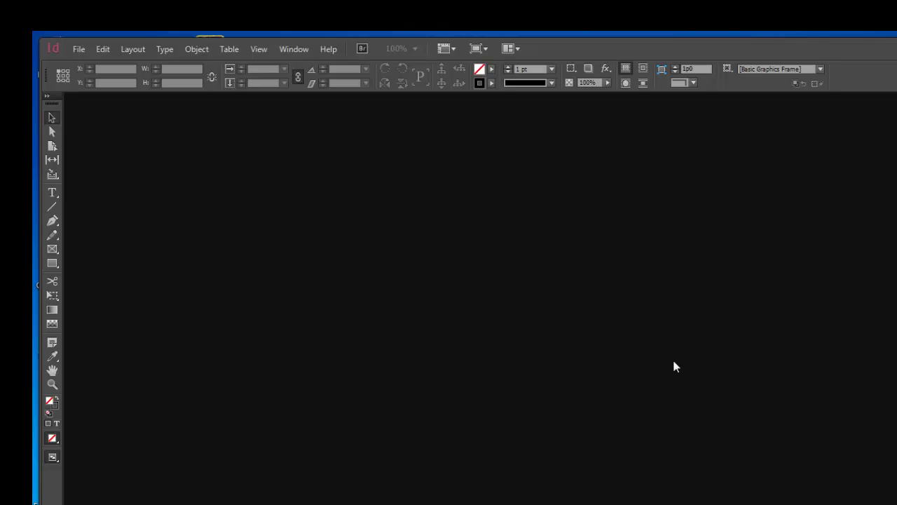
# Open the File menu to reach the New submenu
pyautogui.click(78, 49)
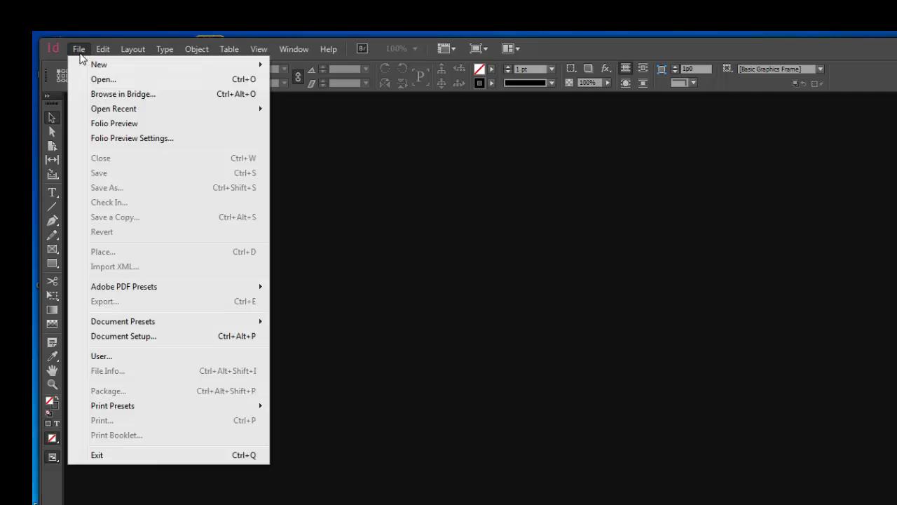
# Start a new document with 2 landscape pages and facing pages turned off
pyautogui.moveTo(109, 70)
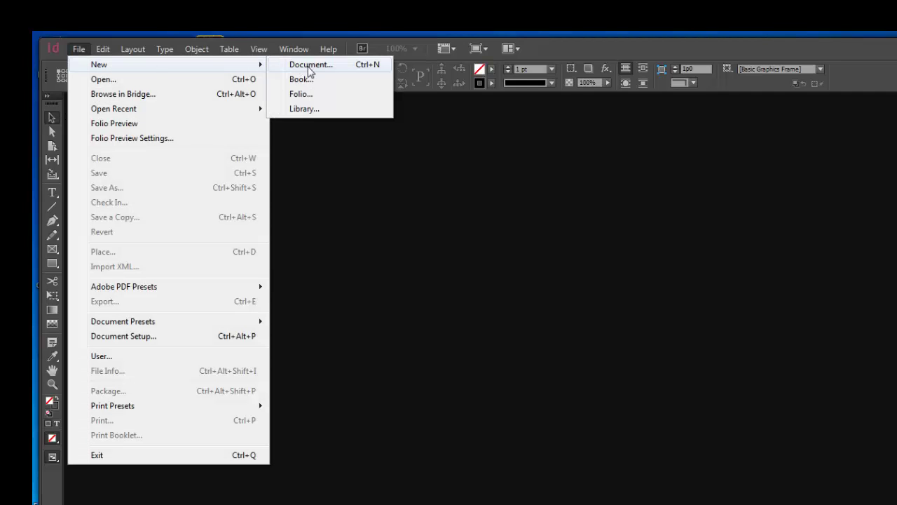
pyautogui.click(310, 64)
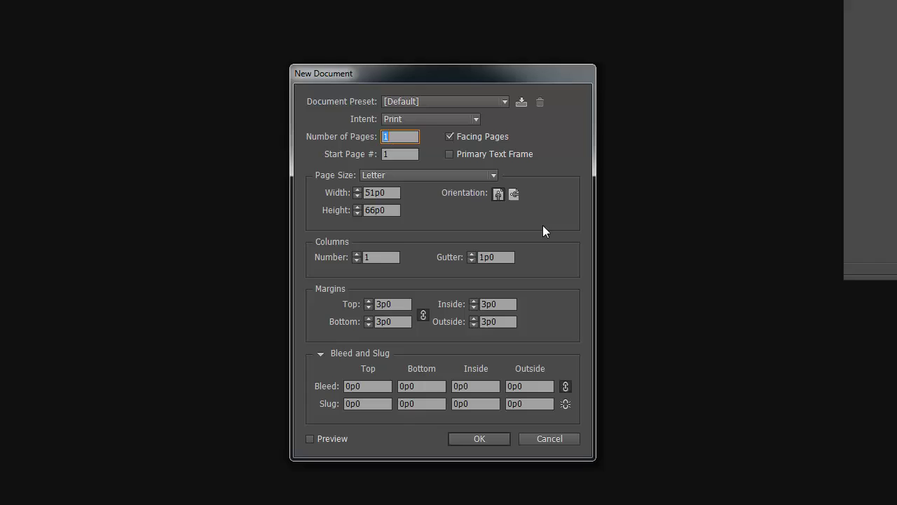
pyautogui.write('2')
pyautogui.click(513, 196)
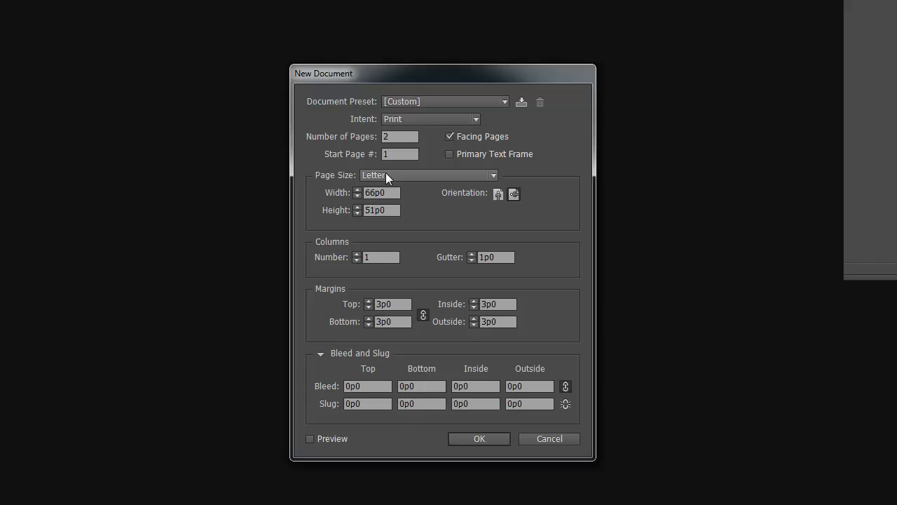
pyautogui.click(448, 136)
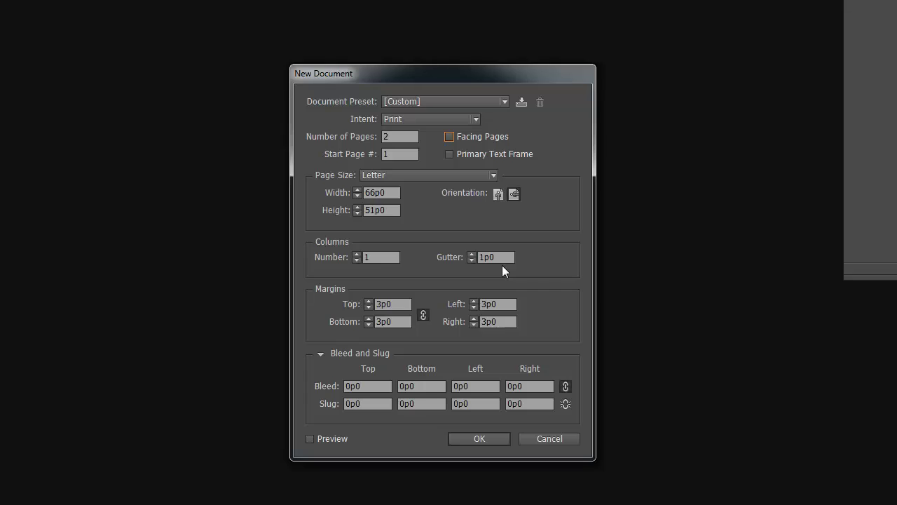
# Set 3 columns, a .5 in (3p0) gutter and .25 in (1p6) margins on all sides
pyautogui.click(363, 259)
pyautogui.click(515, 256)
pyautogui.doubleClick(515, 256)
pyautogui.write('.5 in')
pyautogui.press('Tab')
pyautogui.write('.25 in')
pyautogui.press('Tab')
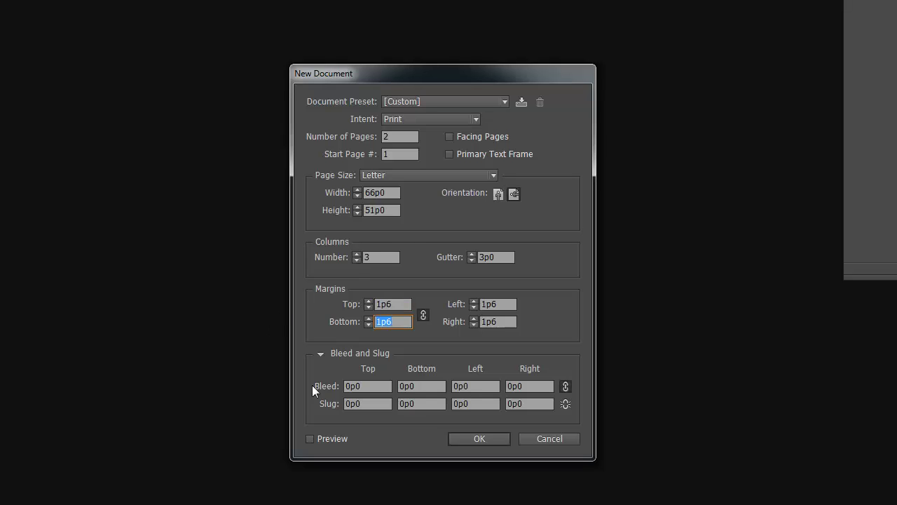
# Set a linked 0p9 bleed on all four sides and a 2 in right slug
pyautogui.click(366, 385)
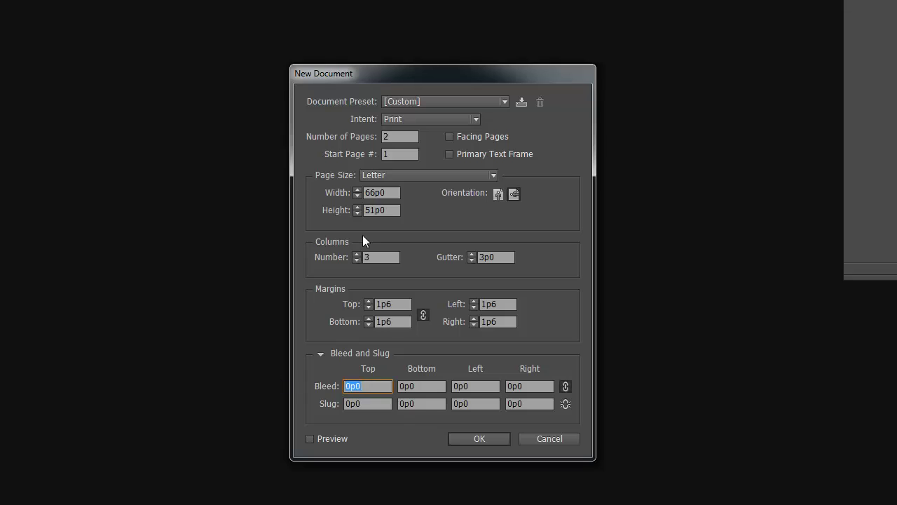
pyautogui.write('.125')
pyautogui.press('Tab')
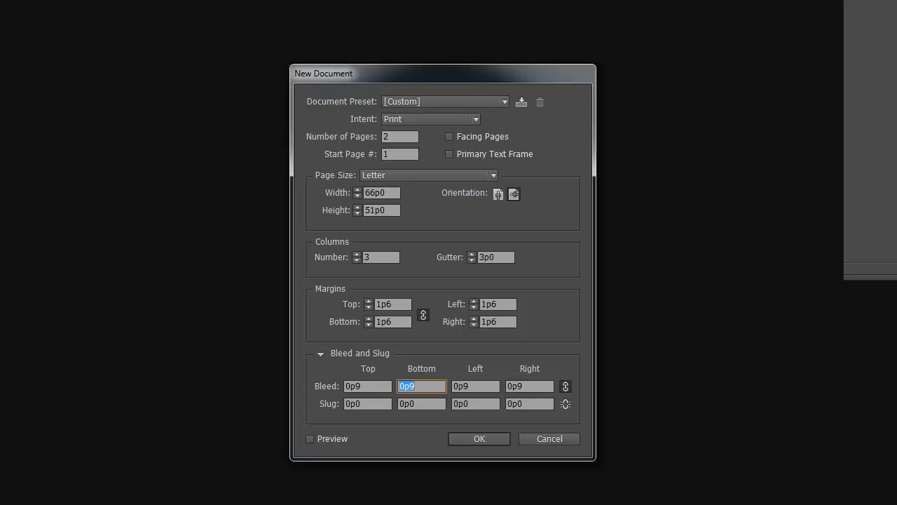
pyautogui.doubleClick(537, 404)
pyautogui.write('2 in')
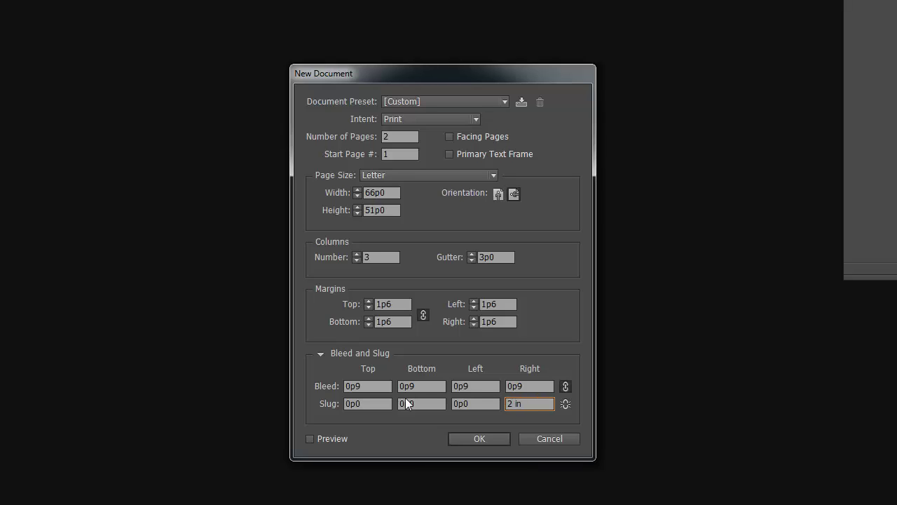
pyautogui.click(500, 442)
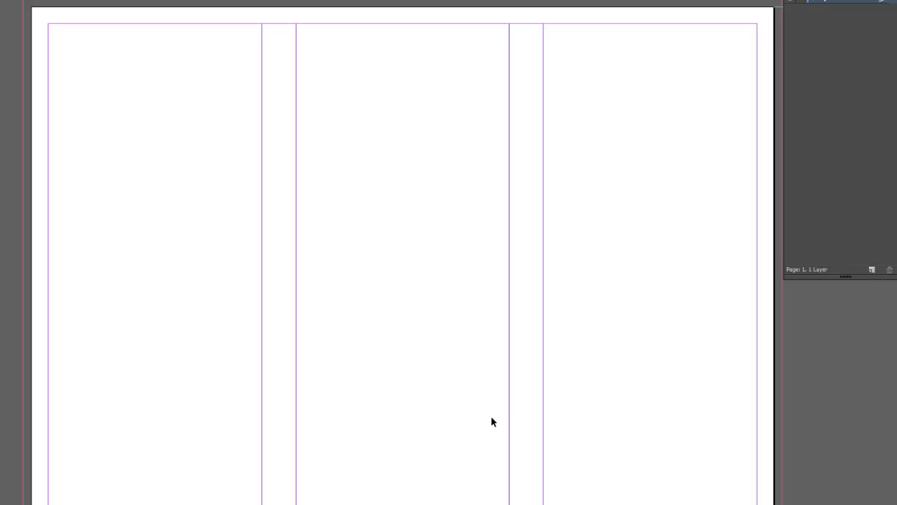
pyautogui.hscroll(5, 364, 281)
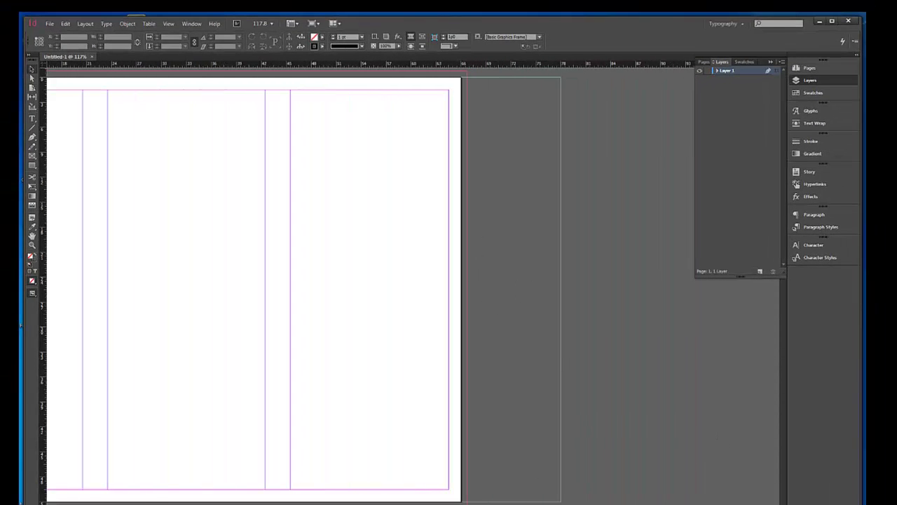
pyautogui.hscroll(-5, 365, 280)
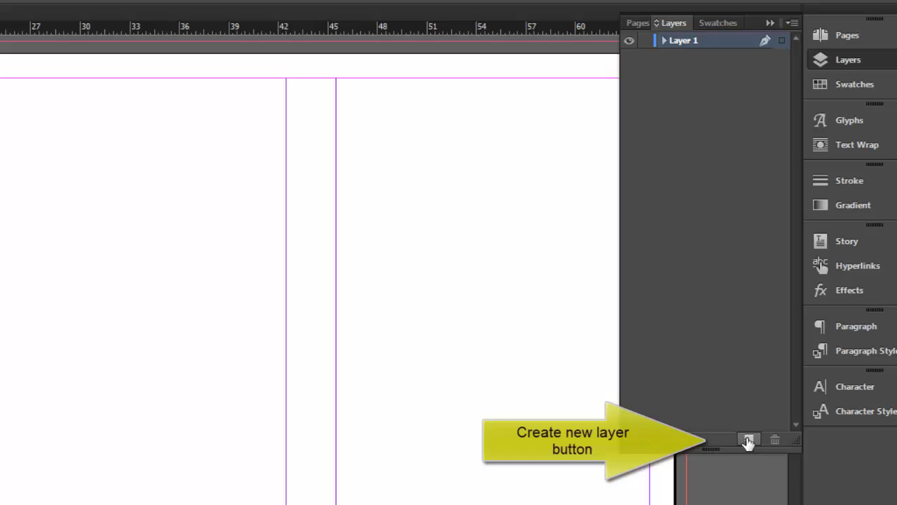
# Add two new layers and rename Layer 1 to 'background'
pyautogui.click(747, 440)
pyautogui.click(748, 440)
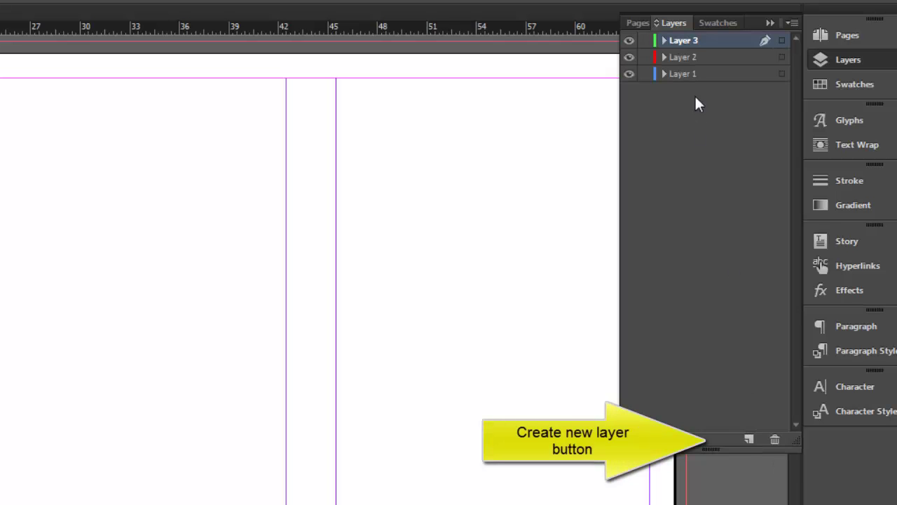
pyautogui.doubleClick(698, 74)
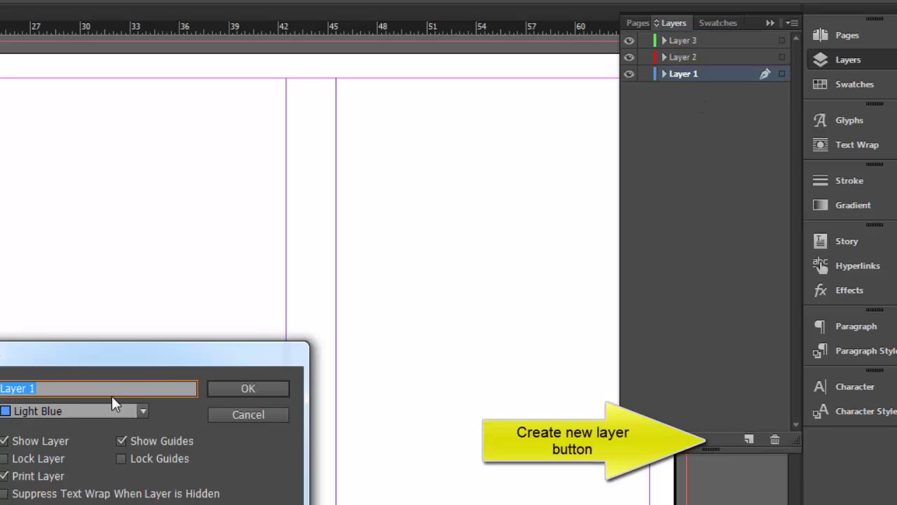
pyautogui.write('backgro')
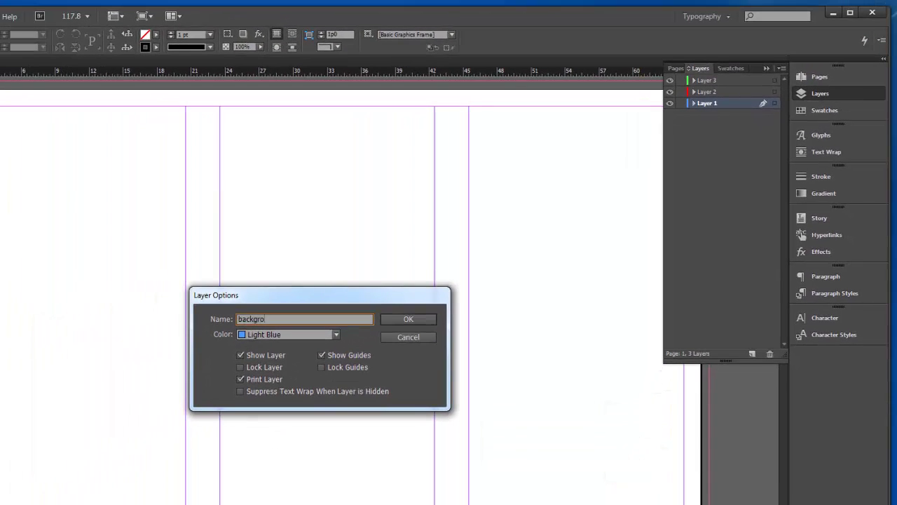
pyautogui.write('und')
pyautogui.click(409, 323)
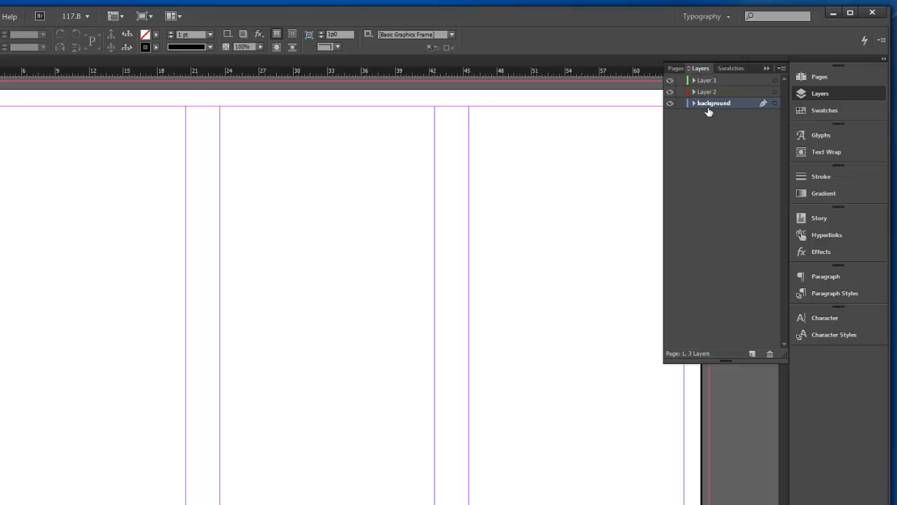
# Rename Layer 2 to 'images' and Layer 3 to 'text'
pyautogui.doubleClick(709, 92)
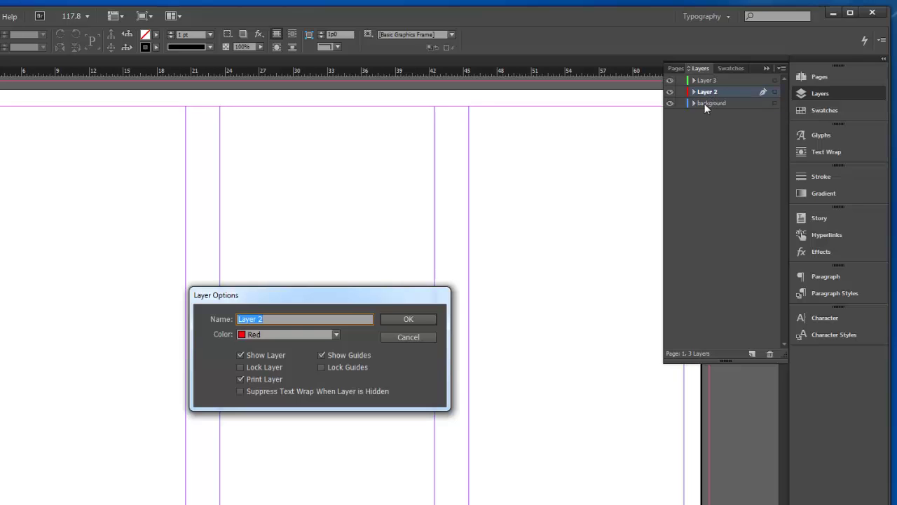
pyautogui.write('images')
pyautogui.click(404, 320)
pyautogui.doubleClick(728, 80)
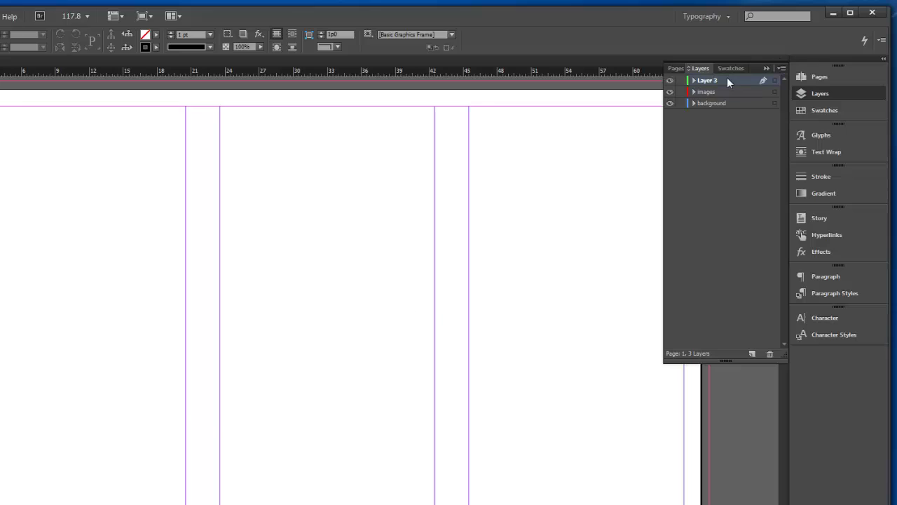
pyautogui.write('text')
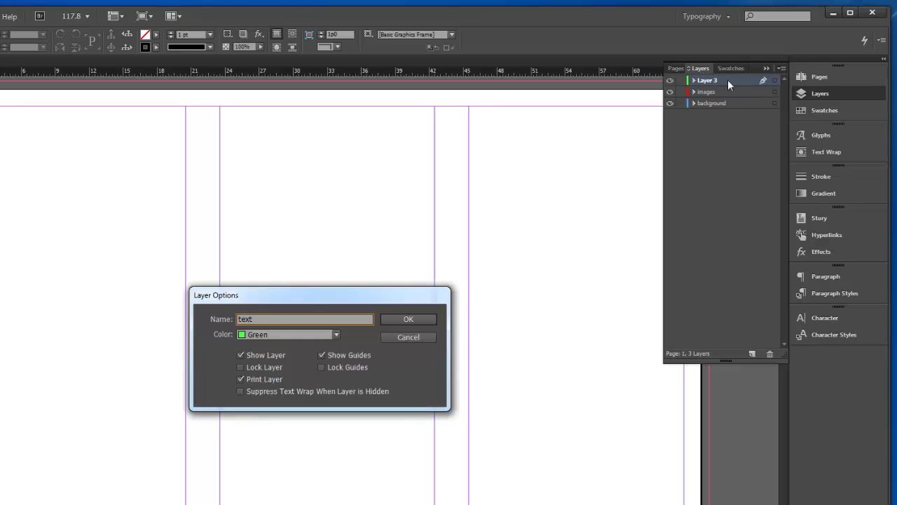
pyautogui.click(408, 319)
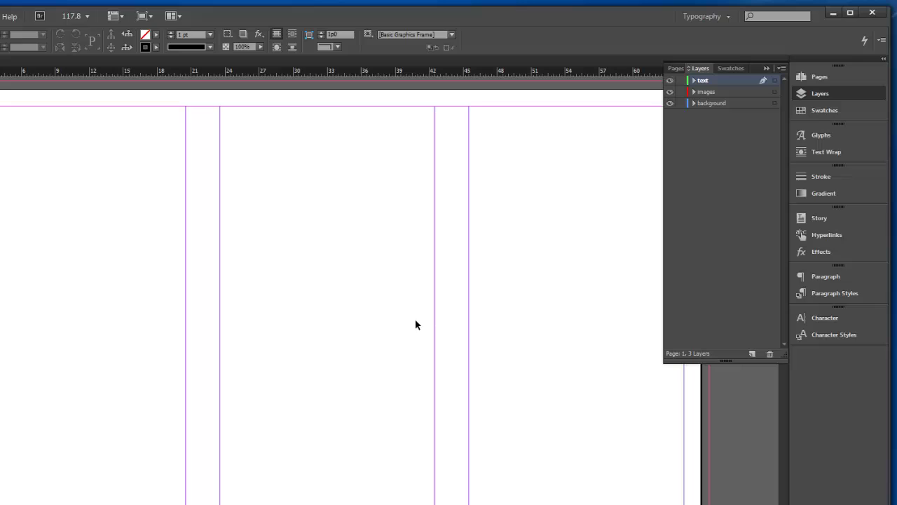
# Collapse the Layers panel and set up Create Guides with 12 rows and a 0 row gutter
pyautogui.click(766, 68)
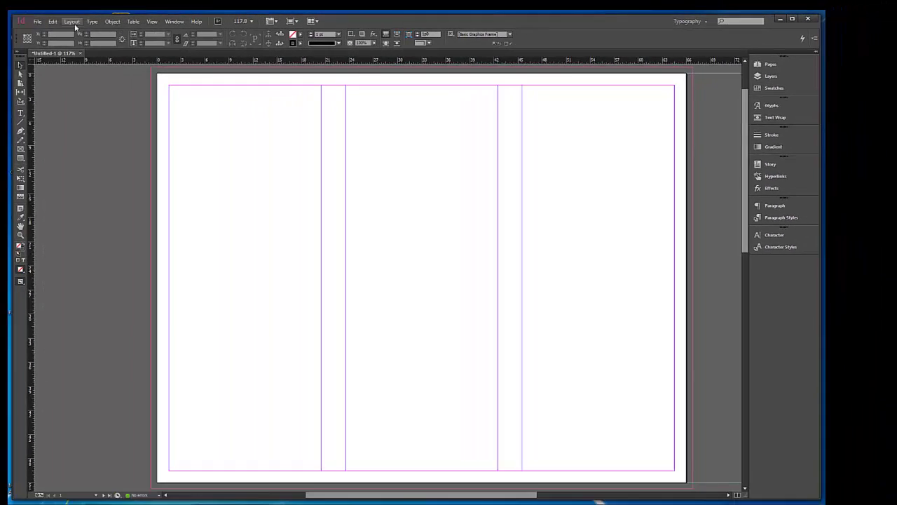
pyautogui.click(73, 22)
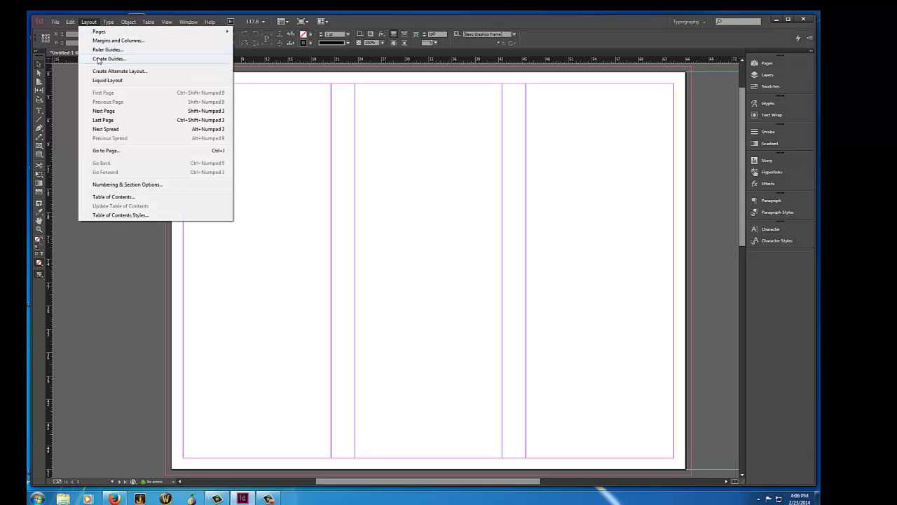
pyautogui.click(102, 59)
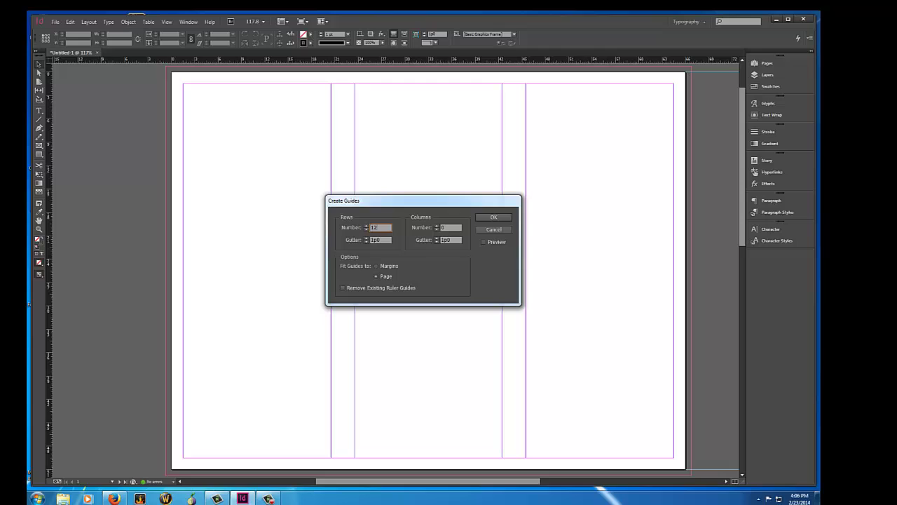
pyautogui.moveTo(387, 240); pyautogui.dragTo(331, 236)
pyautogui.write('0')
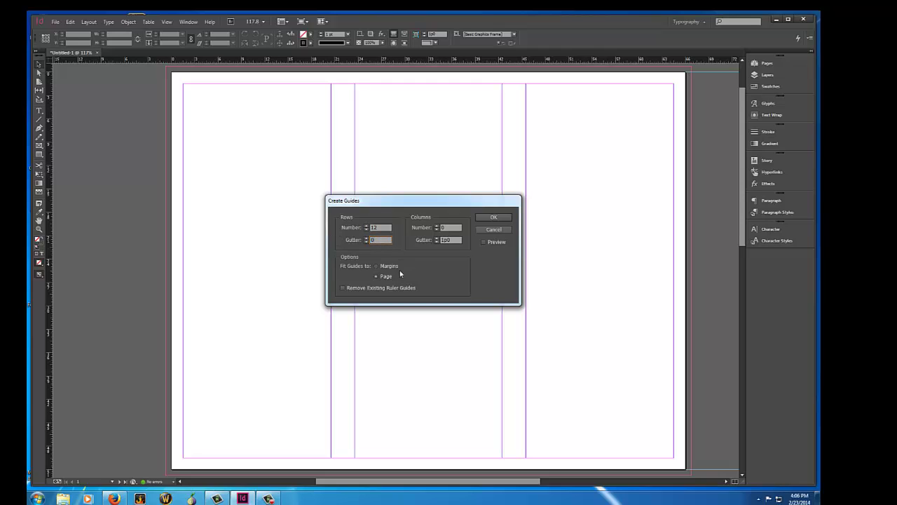
# Apply the 12-row guide grid, then drag two vertical ruler guides onto the page, one at 33p3
pyautogui.click(494, 218)
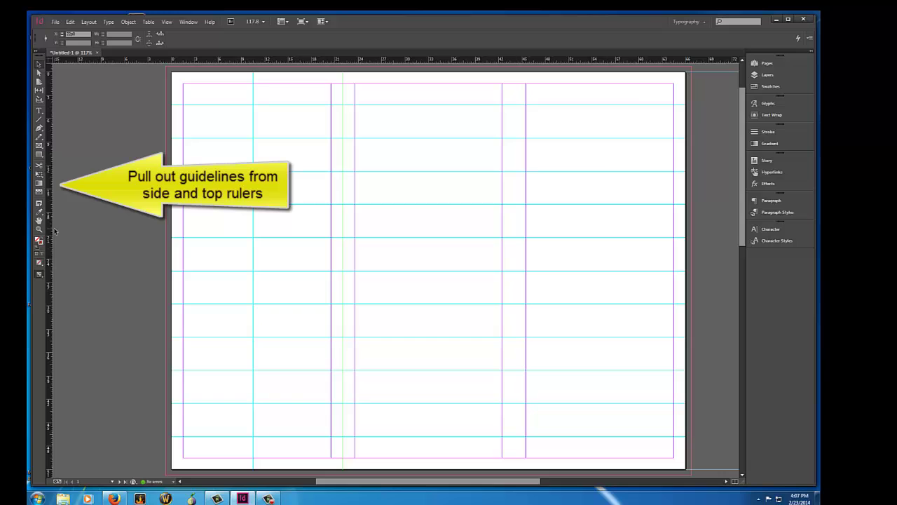
pyautogui.moveTo(48, 230); pyautogui.dragTo(513, 290)
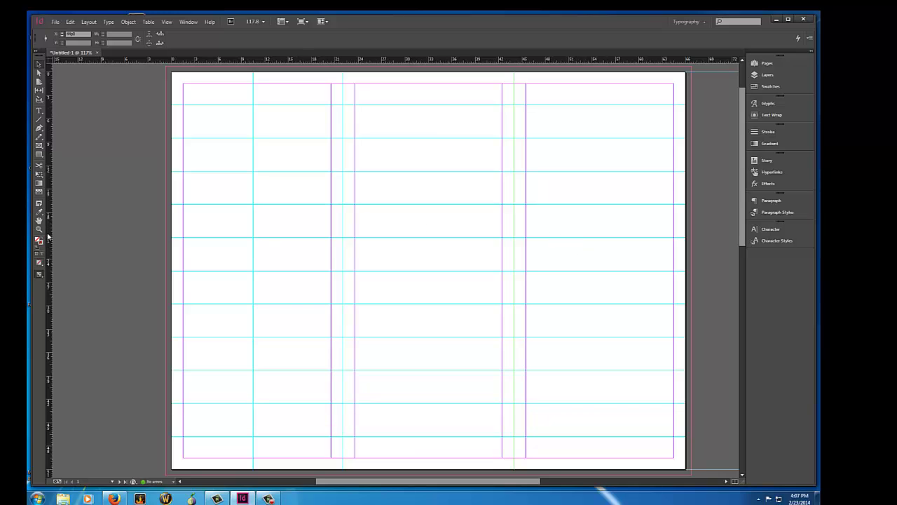
pyautogui.moveTo(48, 237); pyautogui.dragTo(429, 245)
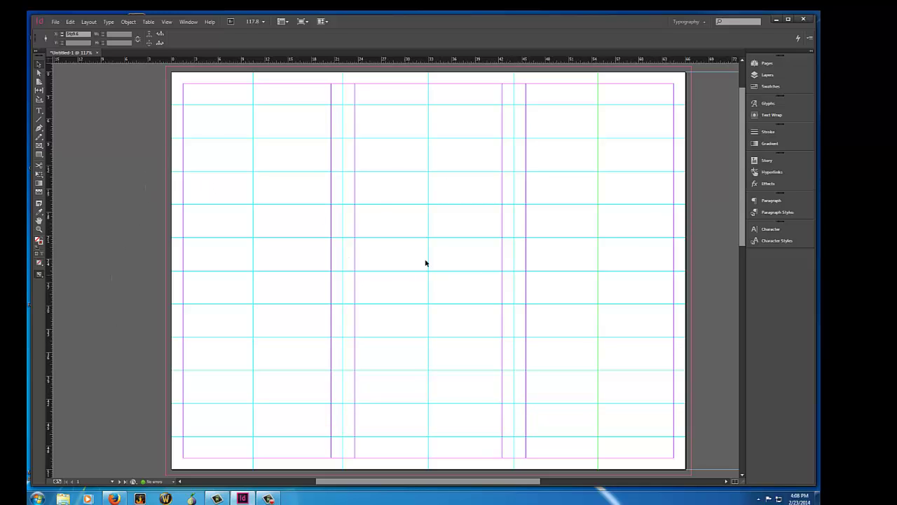
pyautogui.scroll(-10, 568, 237)
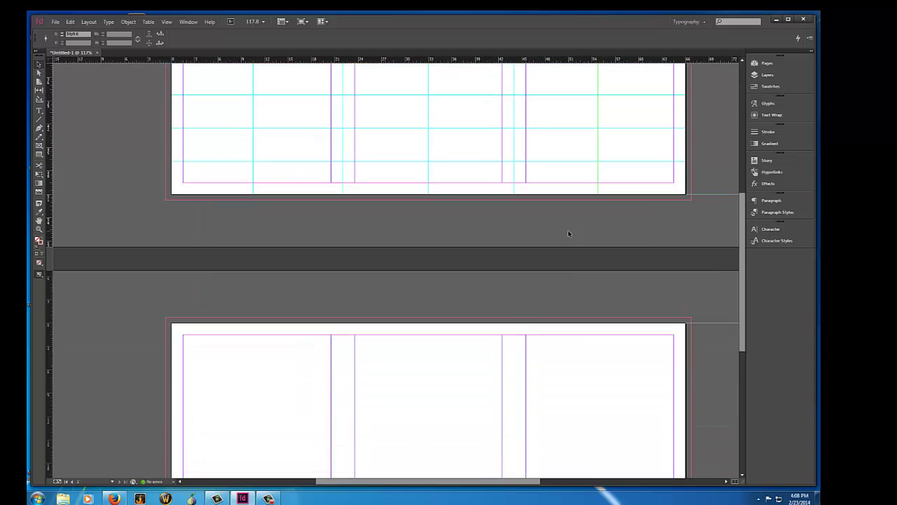
pyautogui.scroll(1, 568, 239)
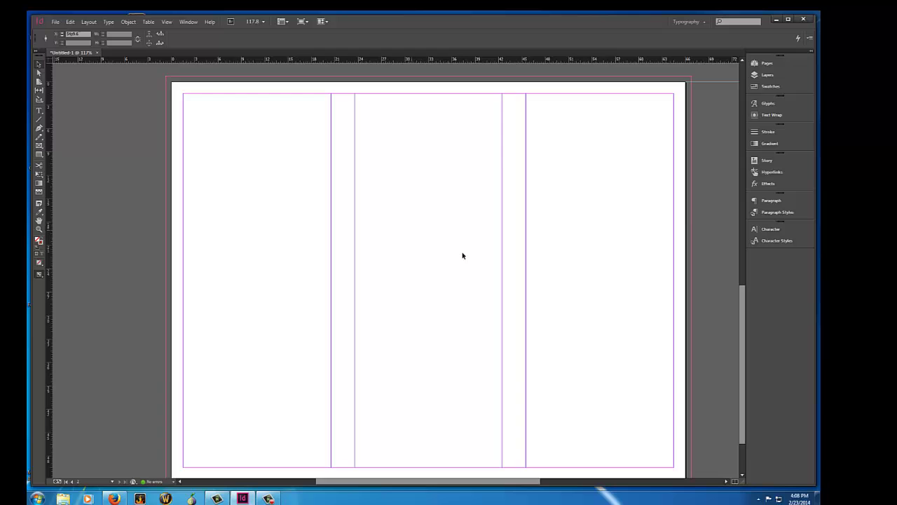
pyautogui.scroll(8, 488, 253)
pyautogui.scroll(3, 488, 251)
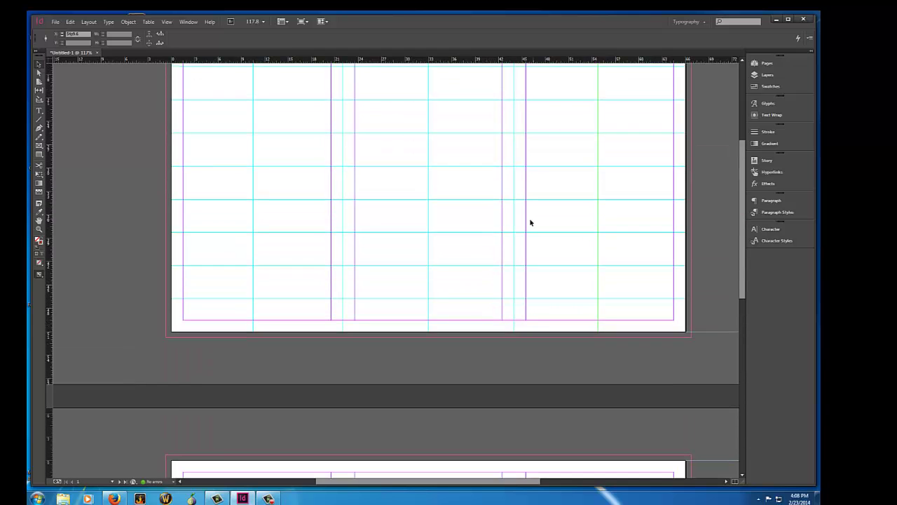
pyautogui.scroll(-10, 531, 218)
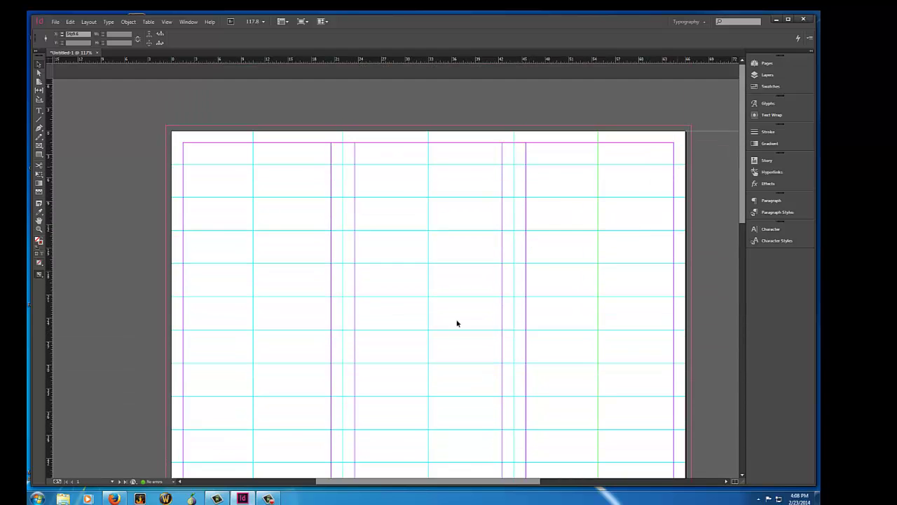